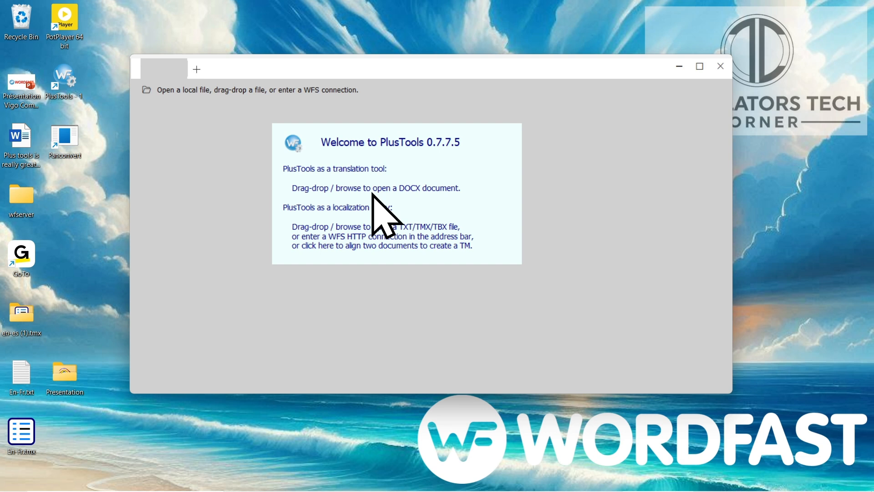
Open Brittany.docx from the Plus Tools test folder in PlusTools
{"action": "left_click", "coordinate": [146, 90]}
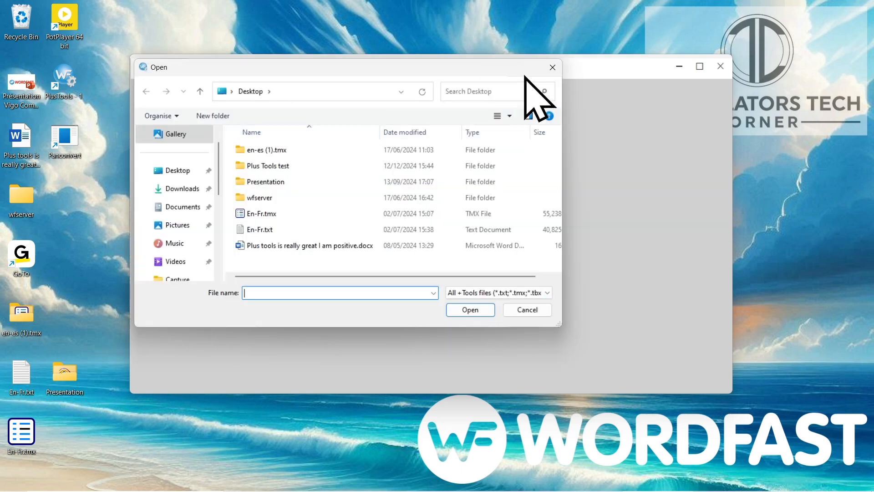
{"action": "left_click", "coordinate": [552, 68]}
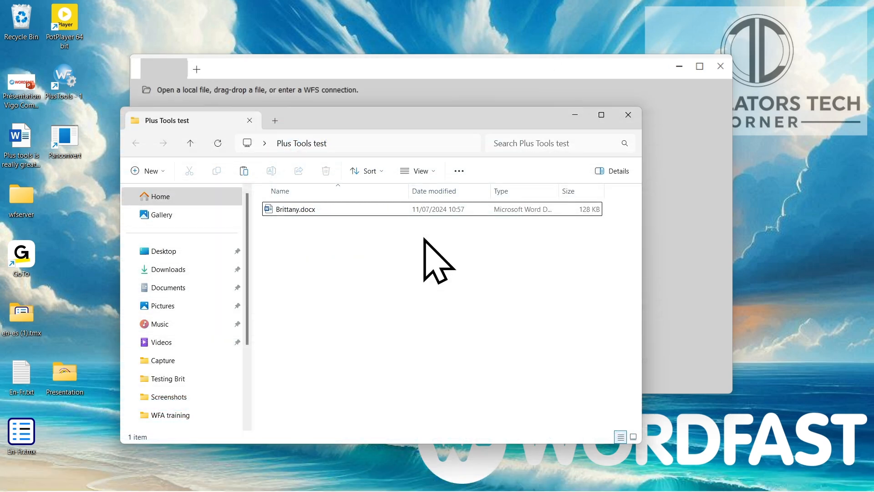
{"action": "left_click_drag", "start_coordinate": [323, 209], "coordinate": [674, 253]}
{"action": "left_click_drag", "start_coordinate": [453, 207], "coordinate": [679, 217]}
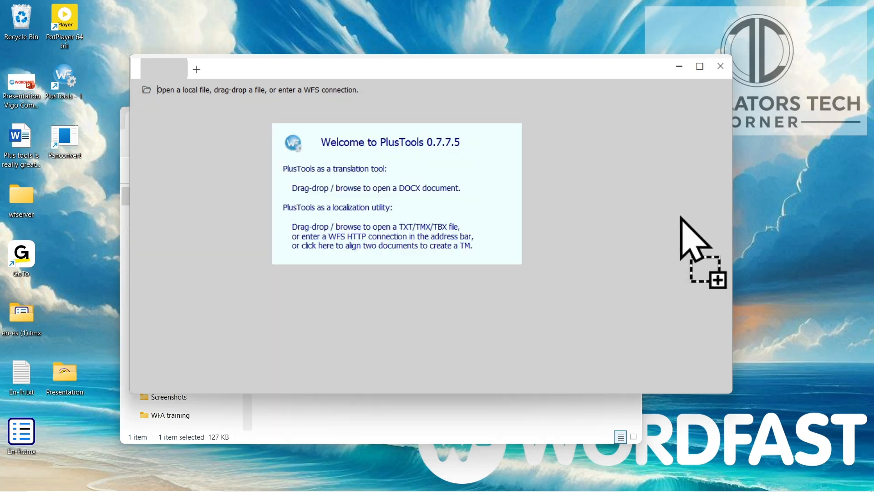
{"action": "mouse_move", "coordinate": [681, 217]}
{"action": "left_mouse_down"}
{"action": "mouse_move", "coordinate": [575, 166]}
{"action": "mouse_move", "coordinate": [587, 187]}
{"action": "mouse_move", "coordinate": [549, 202]}
{"action": "mouse_move", "coordinate": [568, 171]}
{"action": "left_mouse_up"}
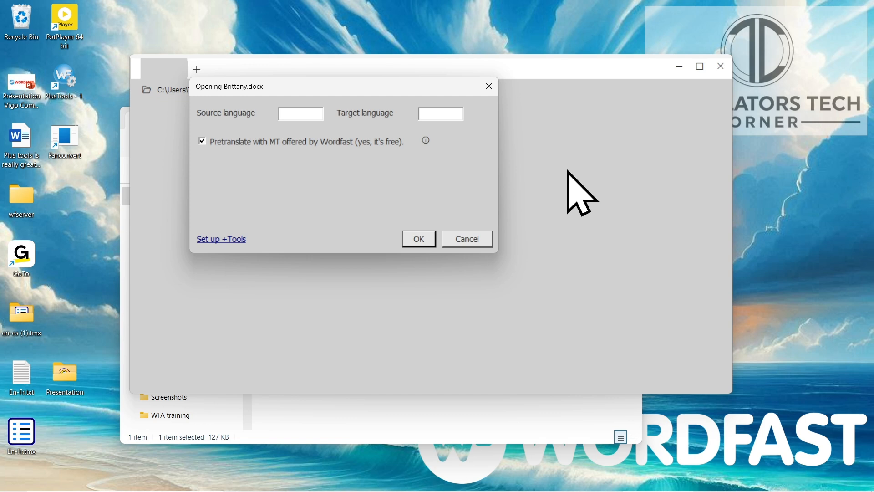
Set the source language to en and the target language to fr, and open the document with Wordfast MT pretranslation enabled
{"action": "left_click", "coordinate": [312, 111]}
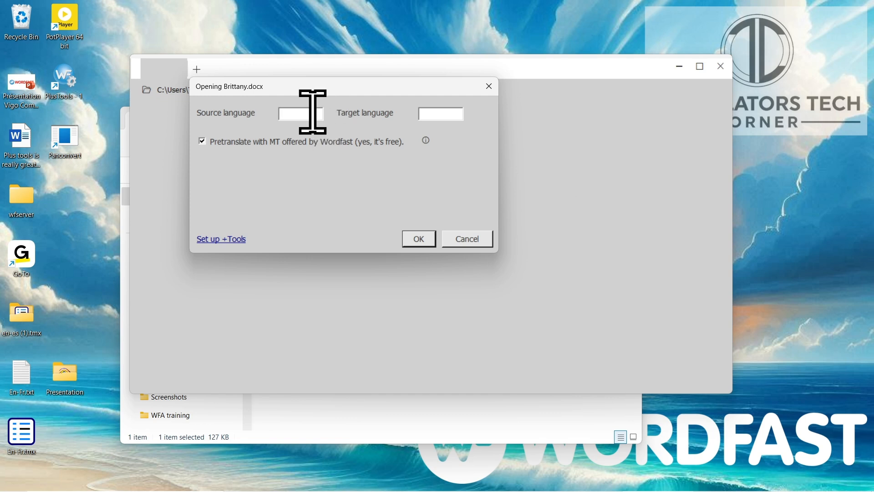
{"action": "type", "text": "en"}
{"action": "key", "text": "BackSpace"}
{"action": "type", "text": "n"}
{"action": "key", "text": "Tab"}
{"action": "type", "text": "fr"}
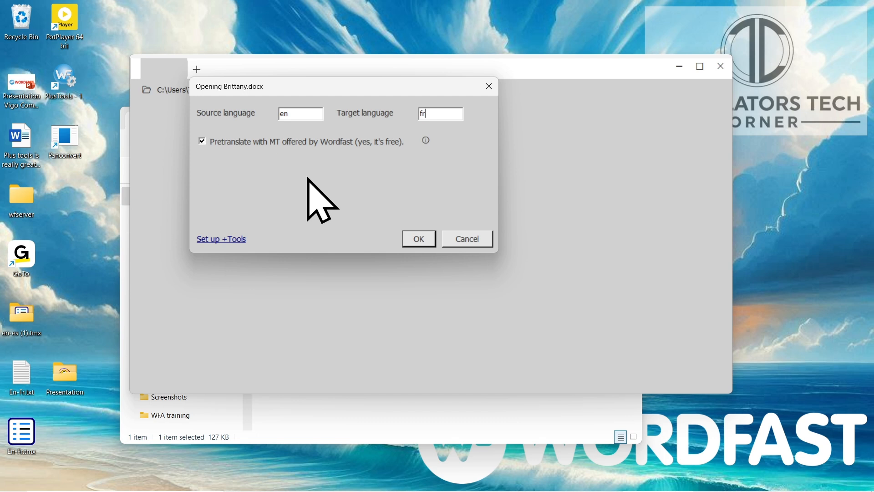
{"action": "left_click", "coordinate": [425, 238]}
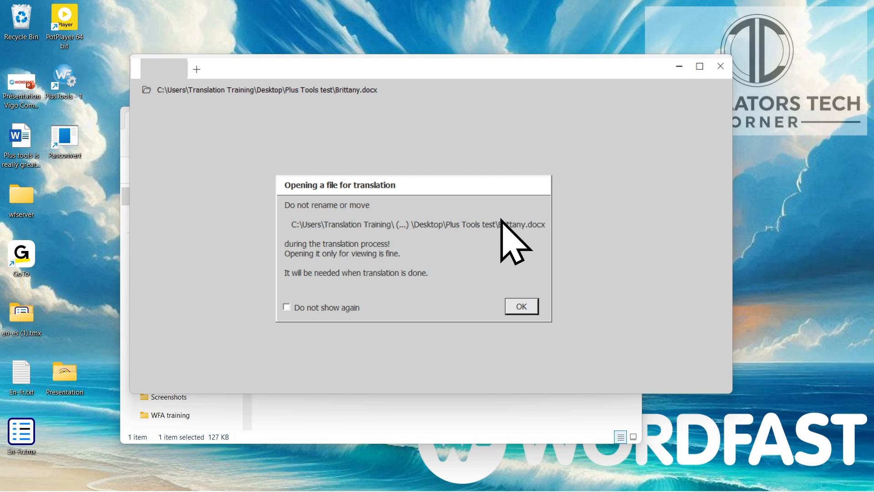
{"action": "left_click", "coordinate": [522, 307]}
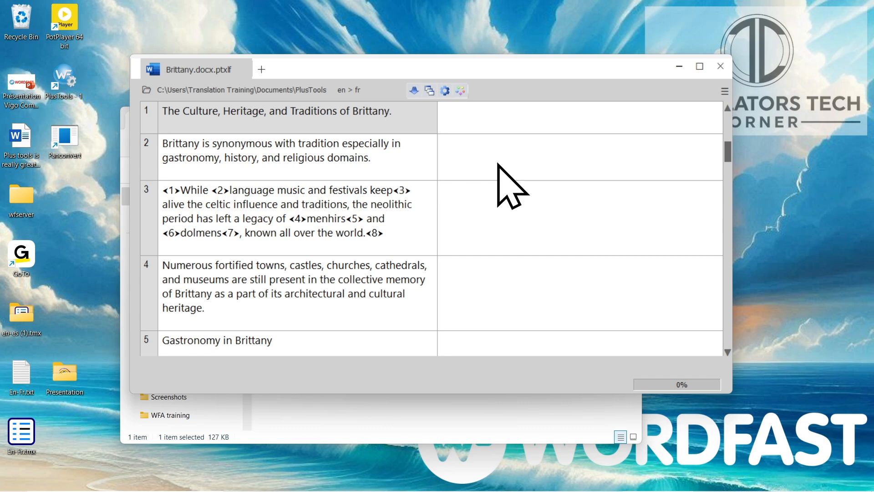
Translate segment 1 with the suggested machine translation, advance to segment 2, and stop the segment-opened notice from showing again
{"action": "key", "text": "alt+Down"}
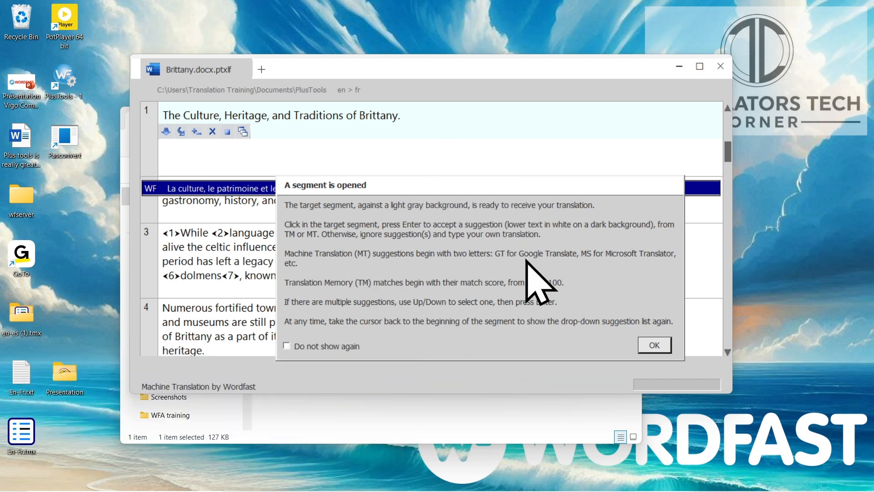
{"action": "left_click", "coordinate": [653, 345]}
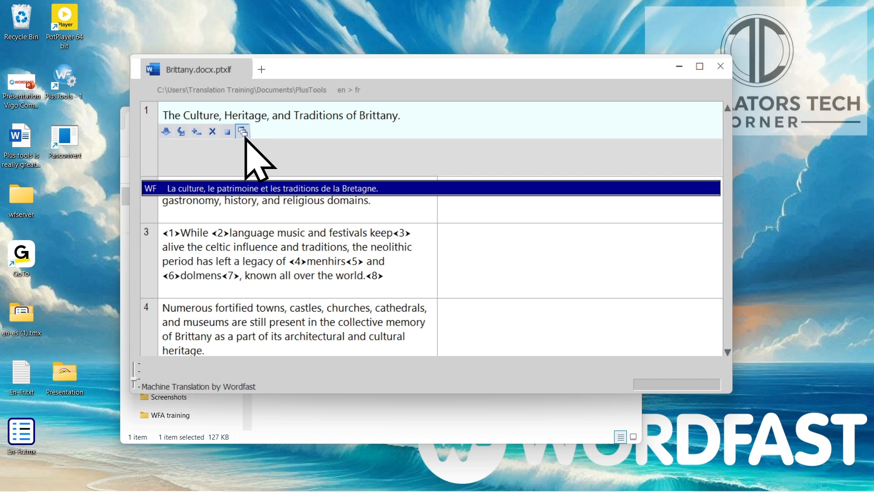
{"action": "left_click", "coordinate": [357, 185]}
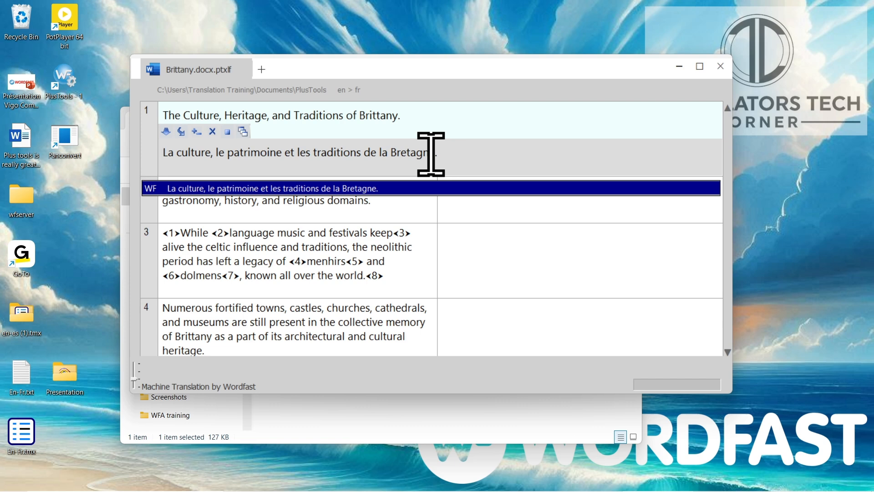
{"action": "key", "text": "alt+Down"}
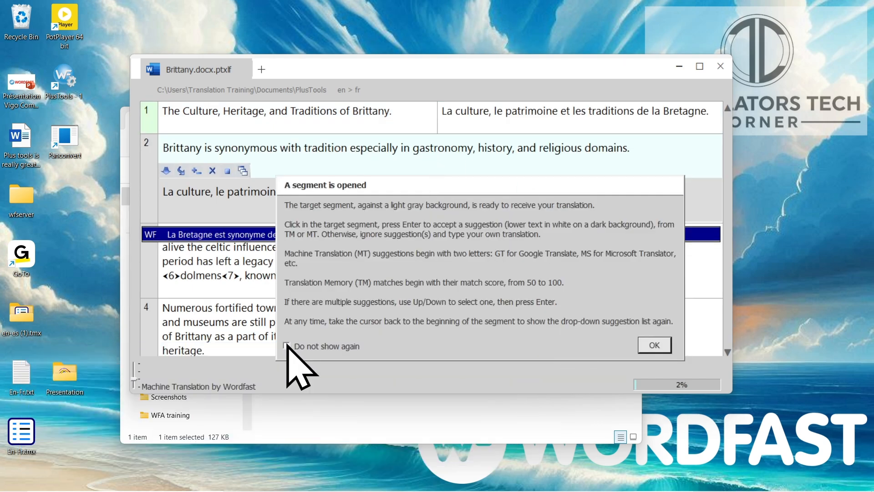
{"action": "left_click", "coordinate": [286, 345]}
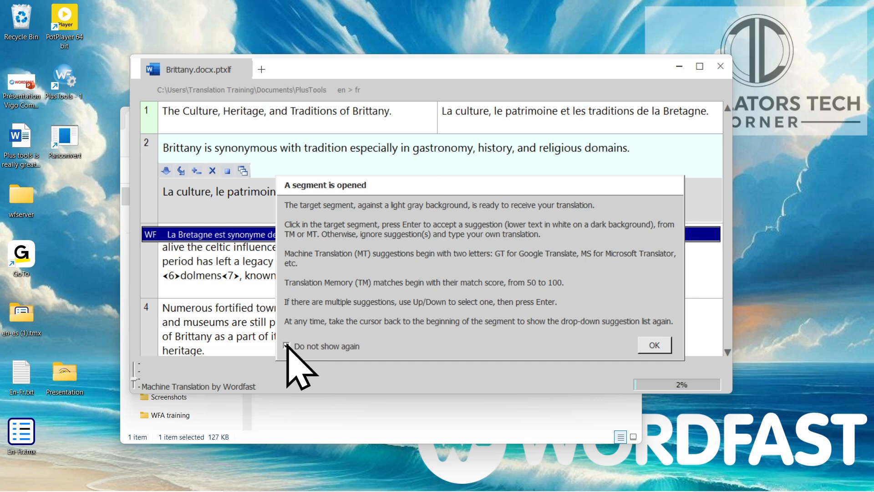
{"action": "left_click", "coordinate": [654, 345]}
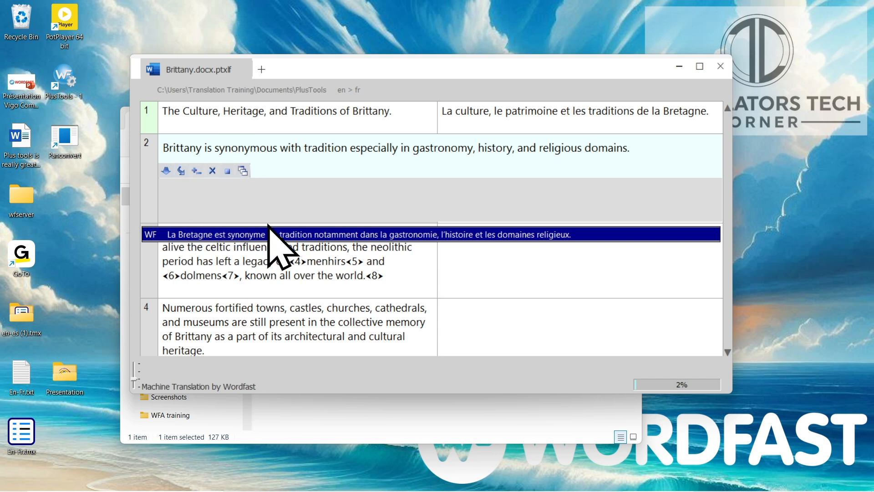
Insert the machine translation suggestion as the French text of segment 2, then commit and close the segment
{"action": "left_click", "coordinate": [372, 234]}
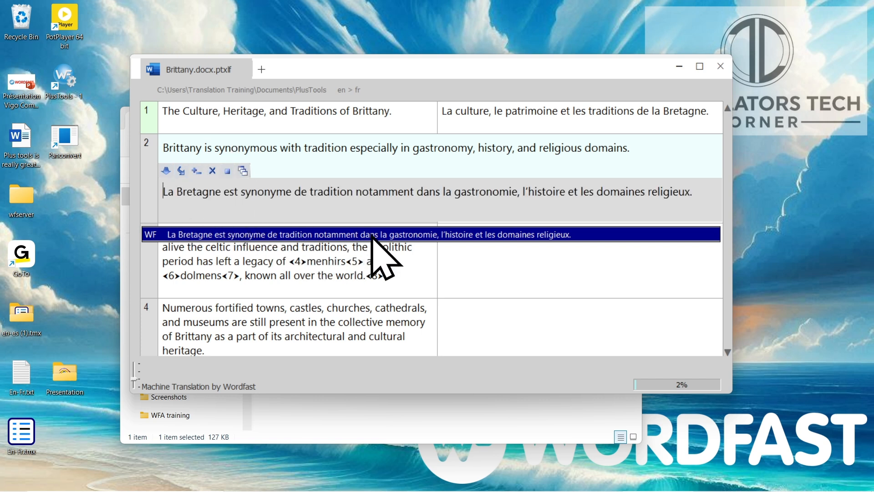
{"action": "double_click", "coordinate": [488, 190]}
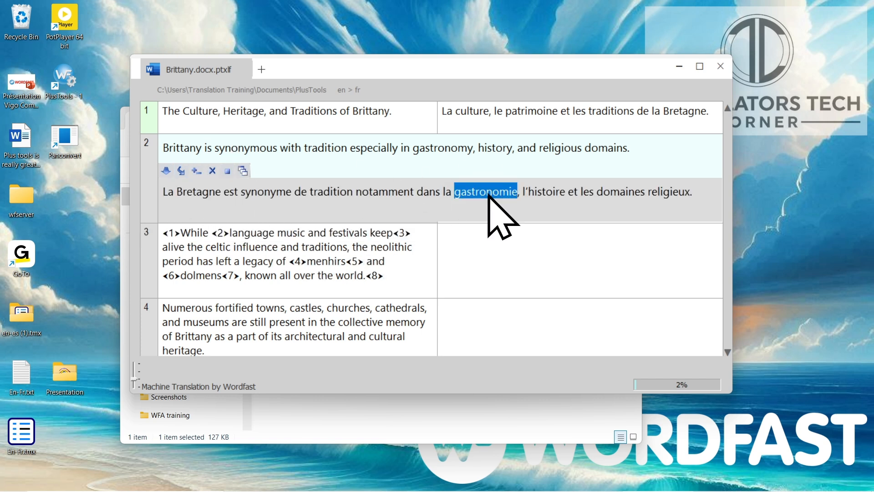
{"action": "double_click", "coordinate": [539, 192]}
{"action": "left_click", "coordinate": [699, 193]}
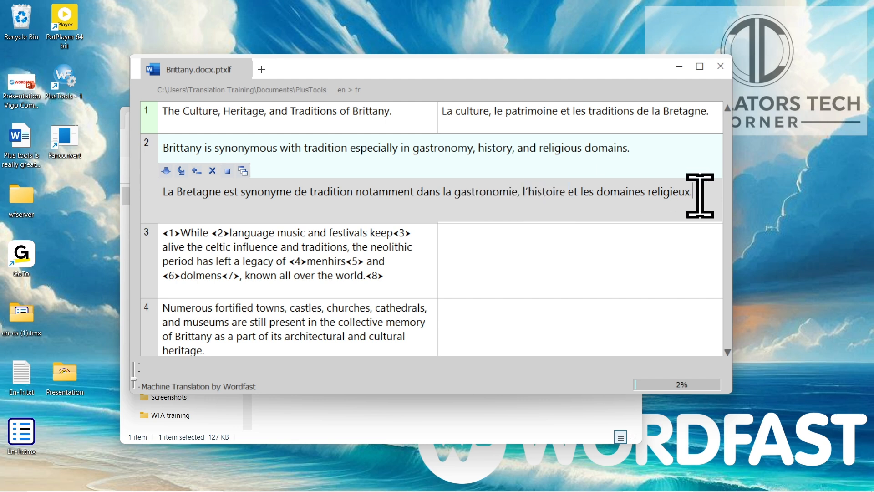
{"action": "type", "text": "kc°nac"}
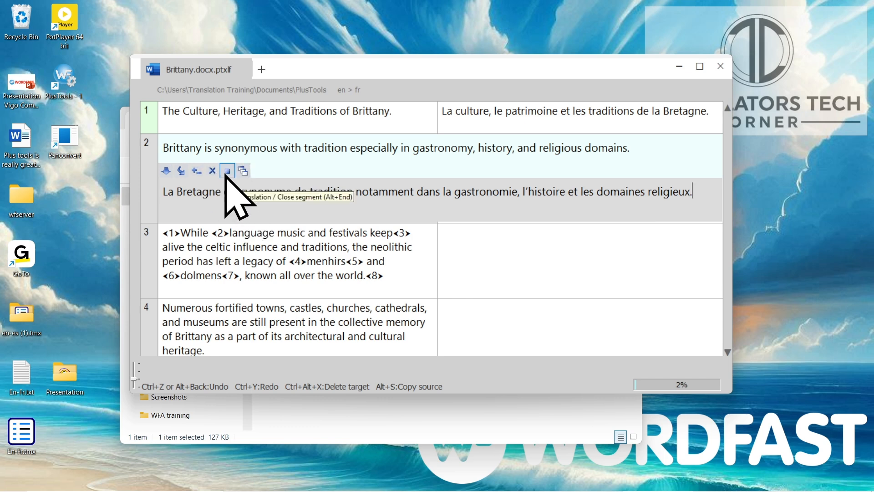
{"action": "left_click", "coordinate": [226, 172]}
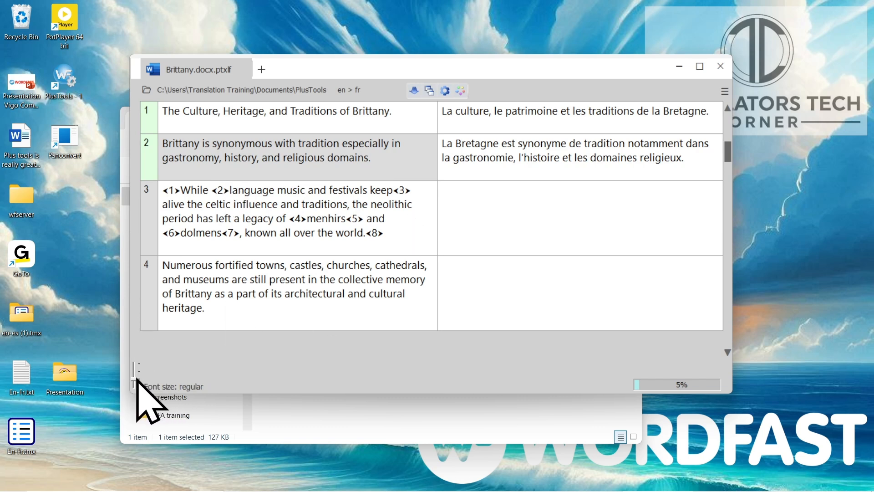
Set the editor's font size to large and select the target cell of segment 2
{"action": "left_click_drag", "start_coordinate": [137, 376], "coordinate": [137, 371]}
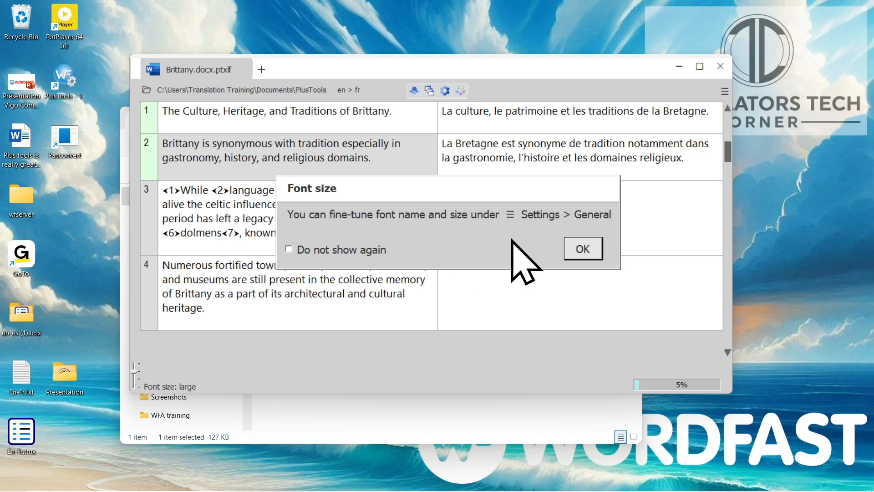
{"action": "left_click", "coordinate": [584, 248]}
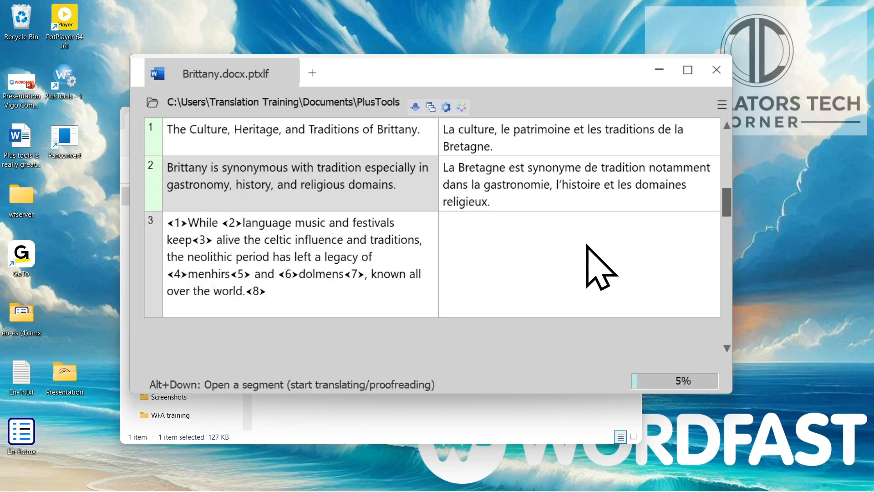
{"action": "left_click", "coordinate": [552, 214]}
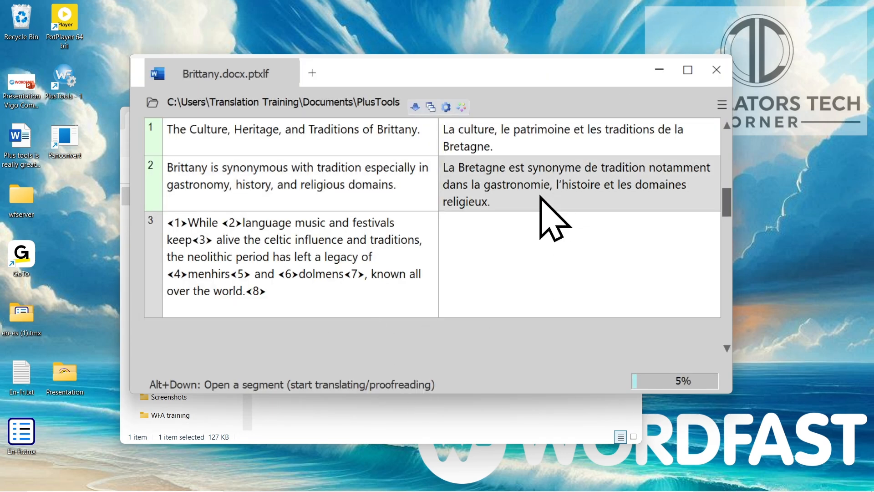
Maximize the window, reopen segment 2 for editing, and restore the window to its smaller size
{"action": "left_click", "coordinate": [692, 74]}
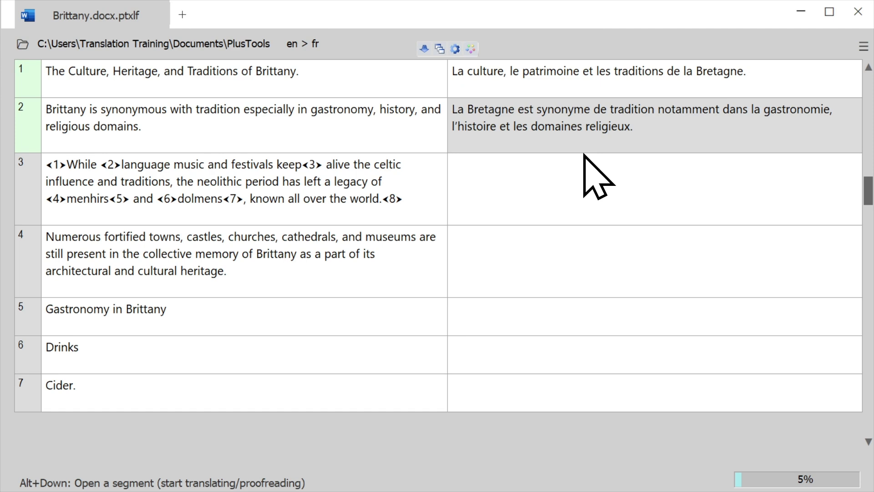
{"action": "key", "text": "alt+Down"}
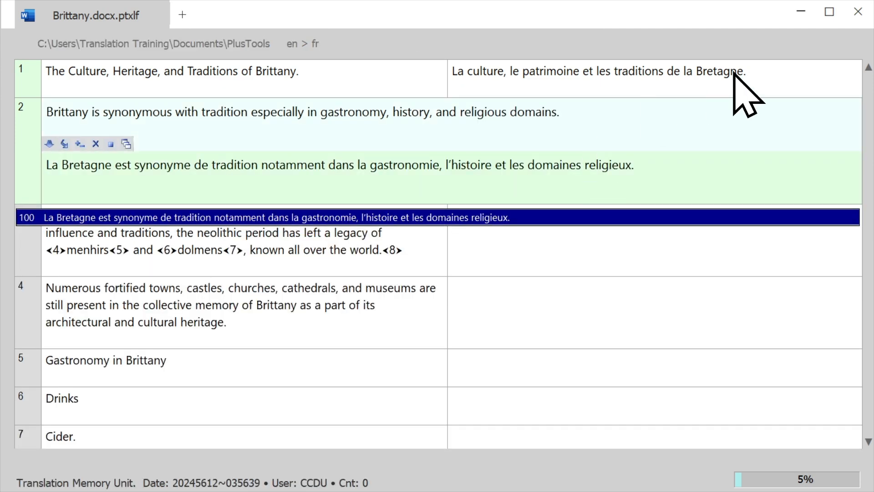
{"action": "left_click", "coordinate": [830, 12]}
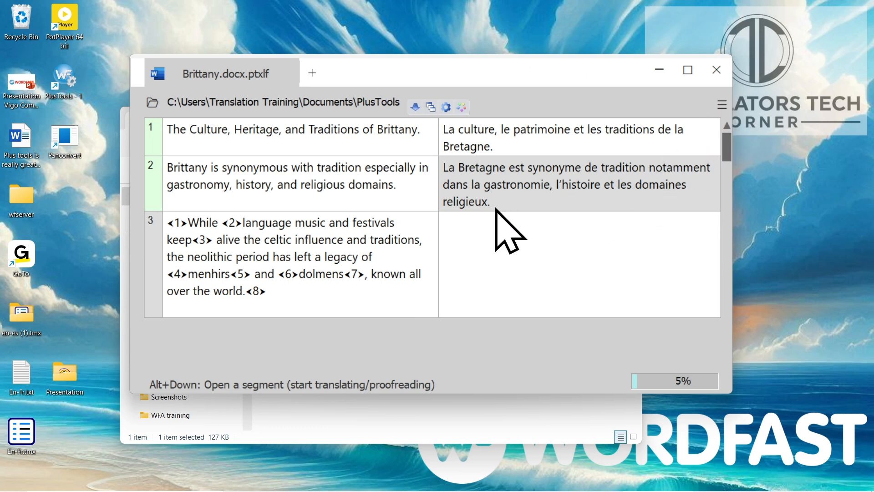
Reopen segment 2 and set the editor's font size back to regular
{"action": "key", "text": "alt+Down"}
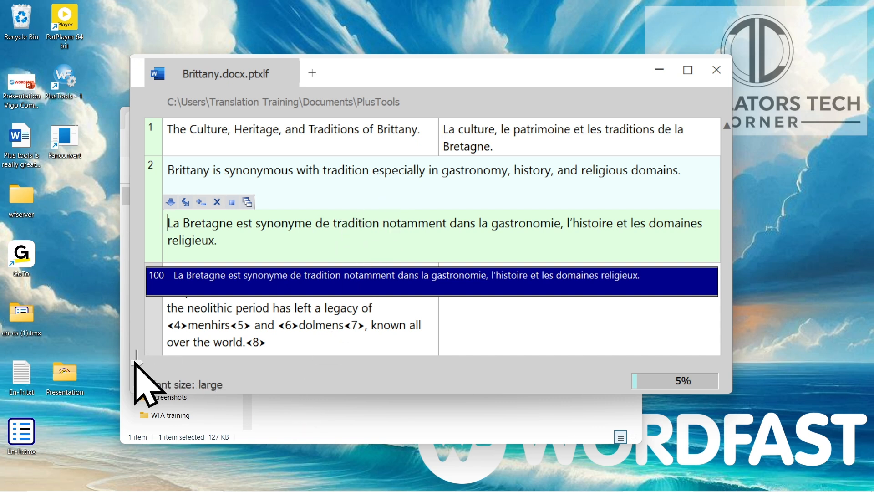
{"action": "left_click_drag", "start_coordinate": [136, 364], "coordinate": [136, 373]}
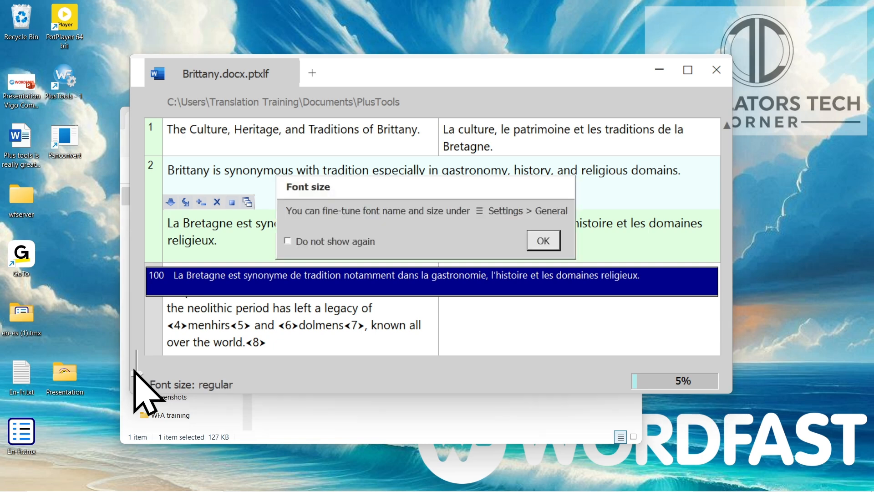
{"action": "left_click", "coordinate": [543, 240]}
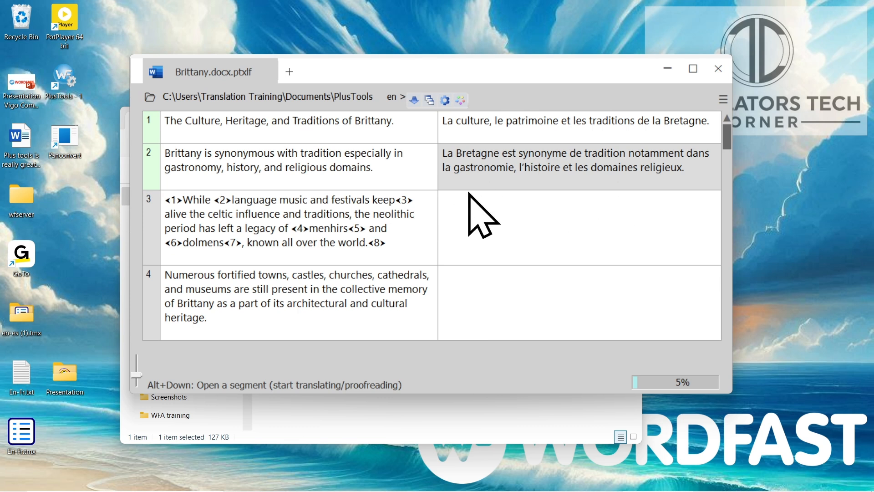
Translate segment 19 about butter and salt with the machine translation suggestion, commit it, and dismiss the end-of-document notice
{"action": "key", "text": "alt+Down"}
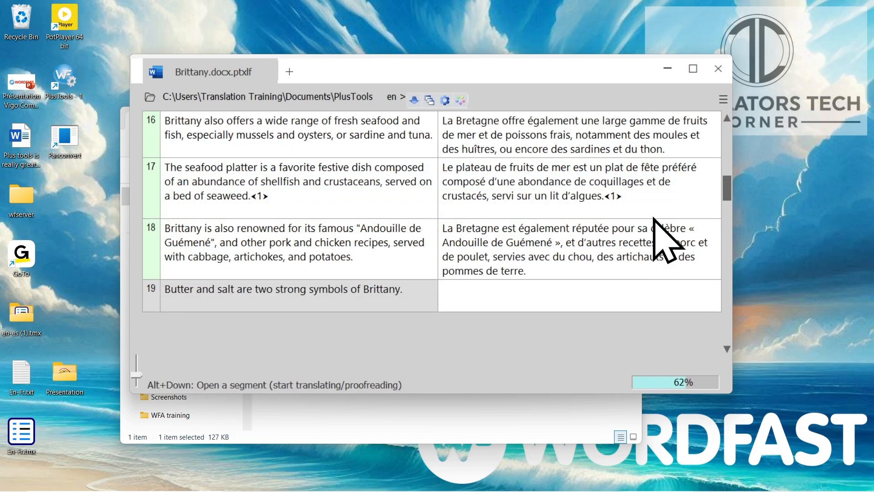
{"action": "scroll", "coordinate": [653, 218], "scroll_direction": "up", "scroll_amount": 5}
{"action": "scroll", "coordinate": [654, 218], "scroll_direction": "up", "scroll_amount": 8}
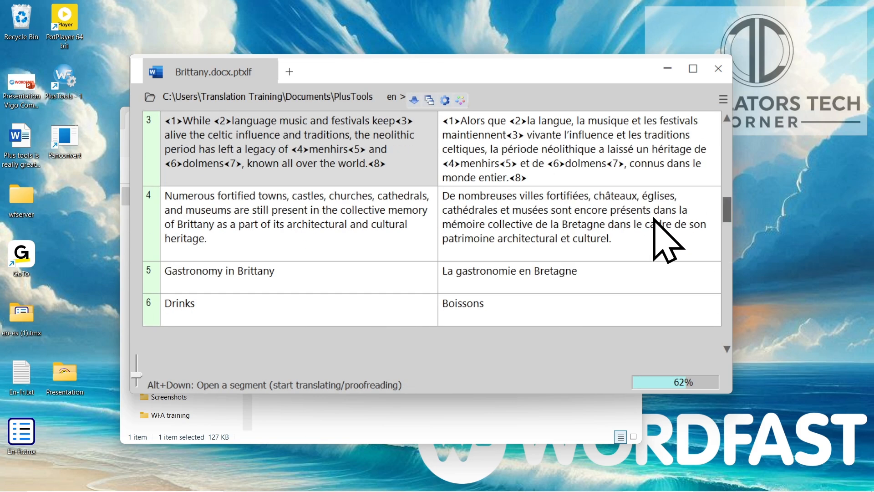
{"action": "scroll", "coordinate": [654, 218], "scroll_direction": "down", "scroll_amount": 12}
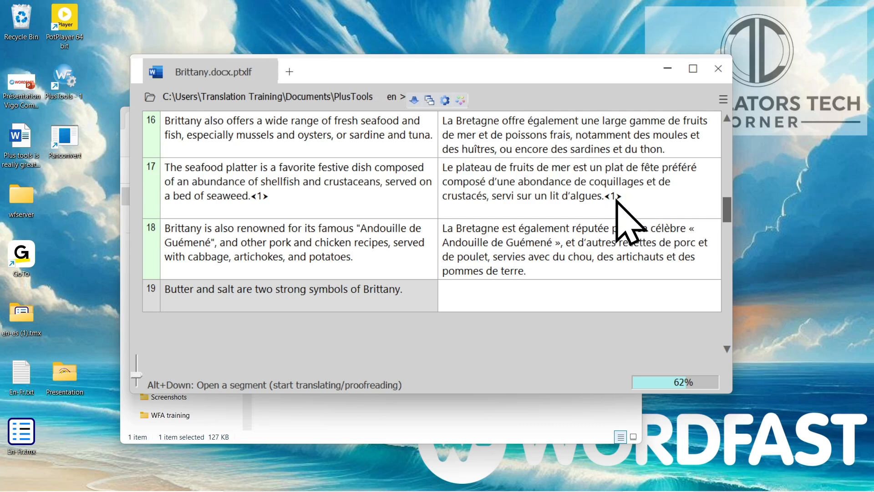
{"action": "double_click", "coordinate": [561, 297]}
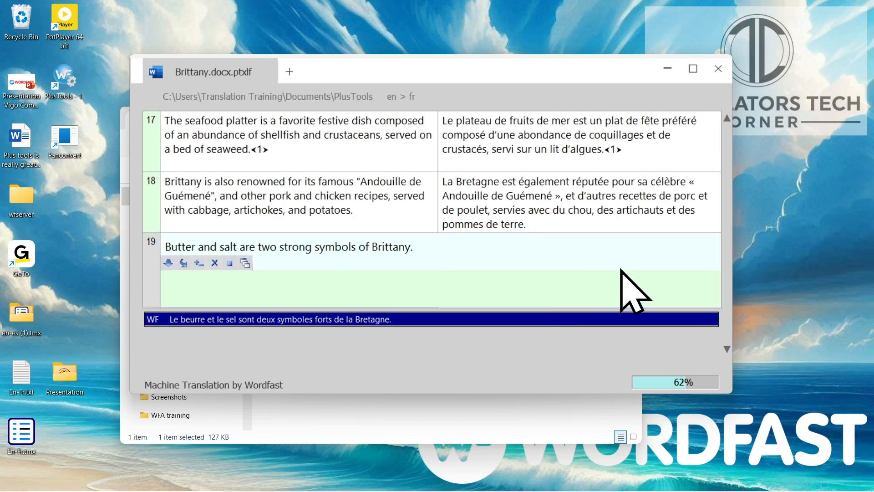
{"action": "key", "text": "alt+Down"}
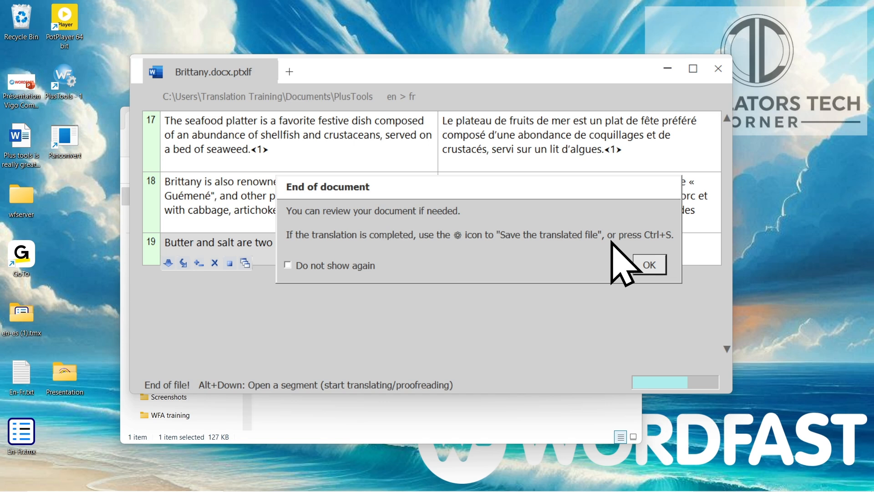
{"action": "left_click", "coordinate": [652, 265]}
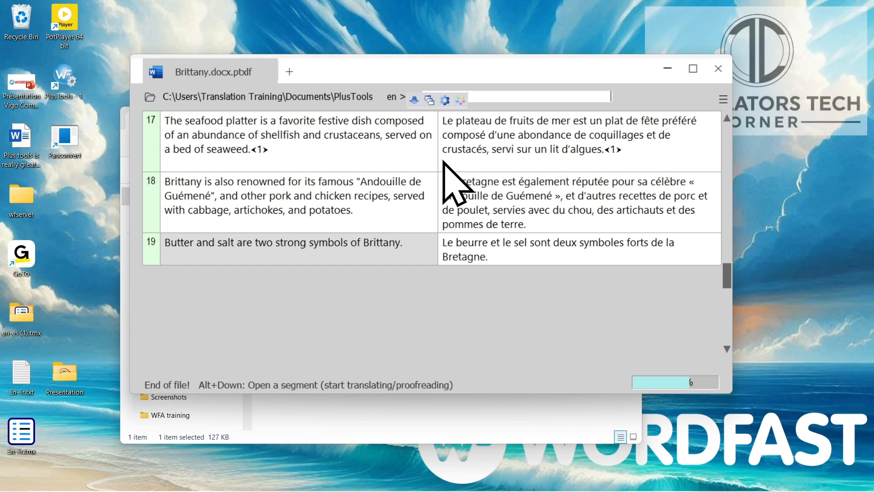
Examine the descriptions of the document analysis, Pretranslate and Translate To Fuzzy tools, and close the Tools dialog
{"action": "left_click", "coordinate": [444, 100]}
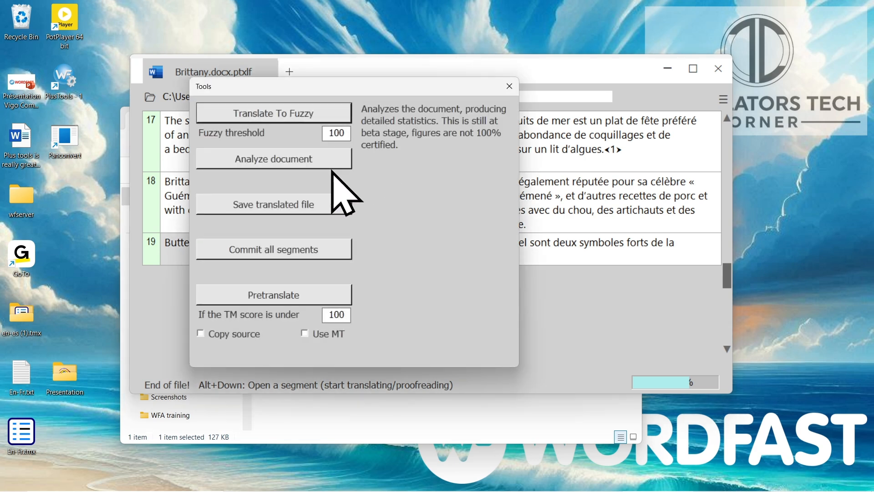
{"action": "mouse_move", "coordinate": [316, 208]}
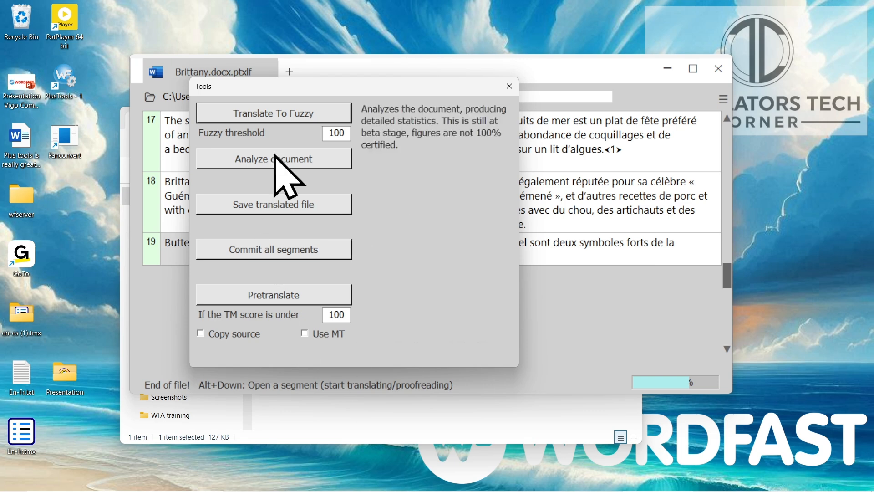
{"action": "mouse_move", "coordinate": [328, 298]}
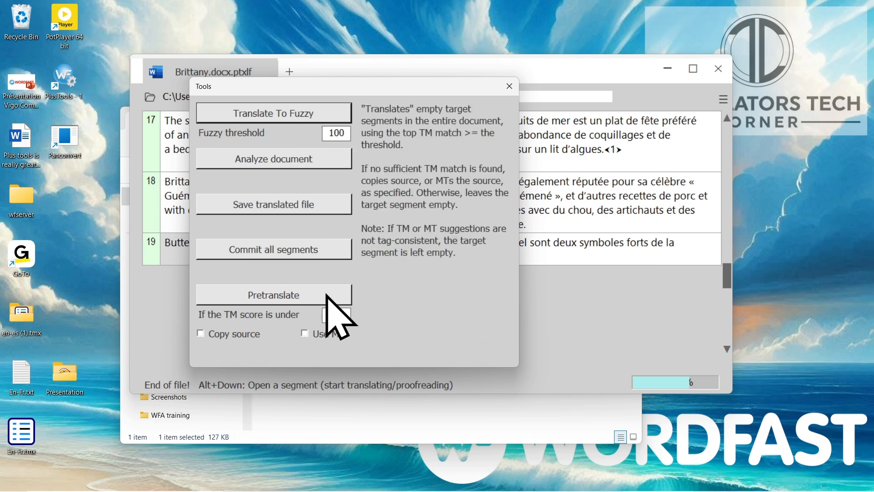
{"action": "mouse_move", "coordinate": [298, 246]}
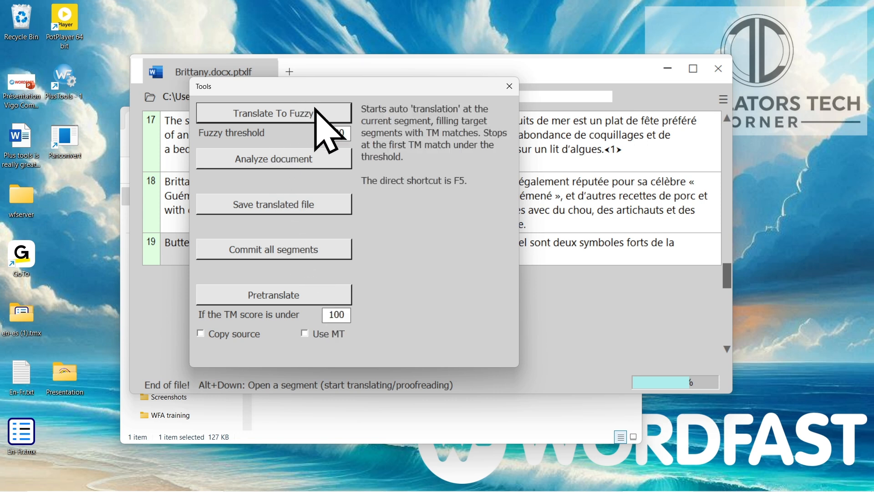
{"action": "mouse_move", "coordinate": [346, 209]}
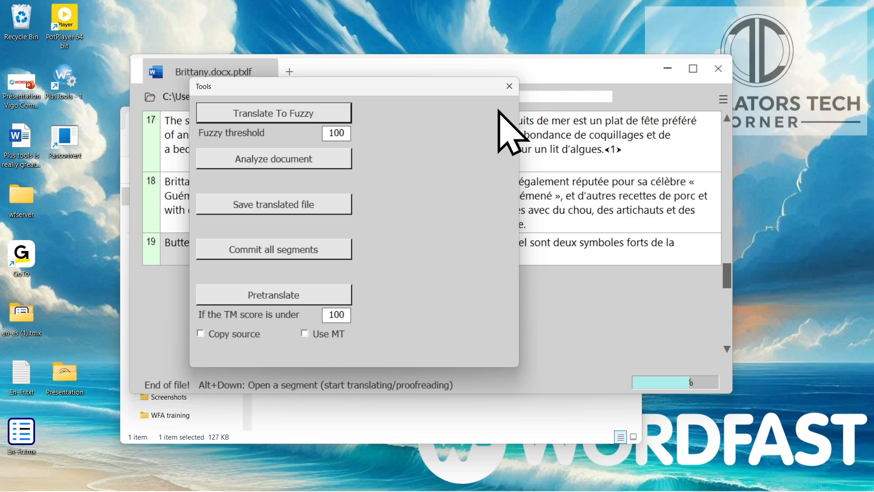
{"action": "left_click", "coordinate": [510, 86]}
Save the translated file of Brittany.docx, open it in Word for viewing, and return to the PlusTools editor
{"action": "key", "text": "ctrl+s"}
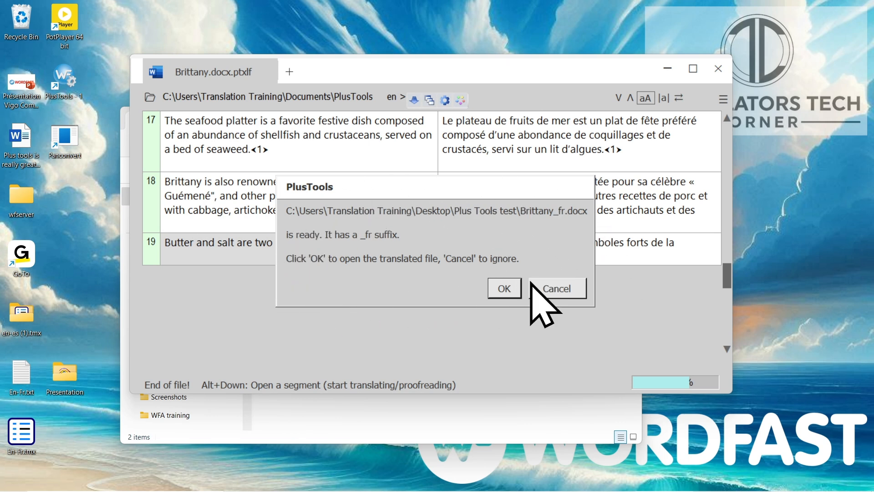
{"action": "left_click", "coordinate": [503, 288]}
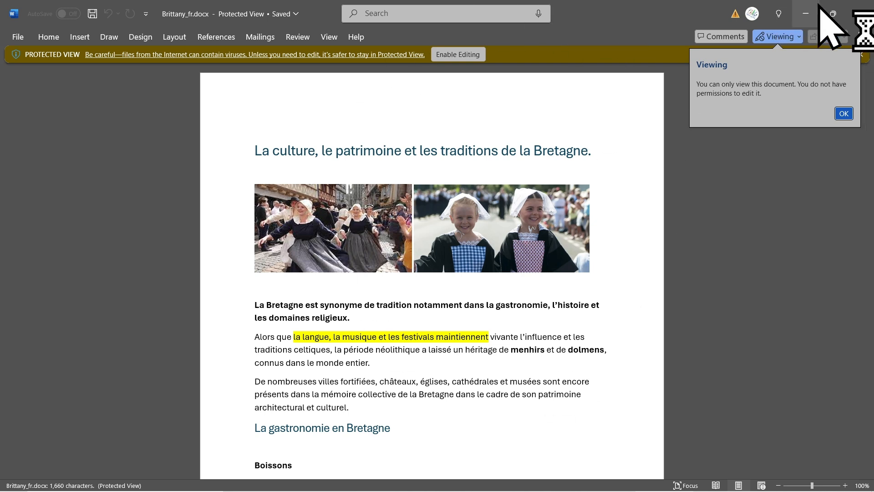
{"action": "left_click", "coordinate": [863, 7]}
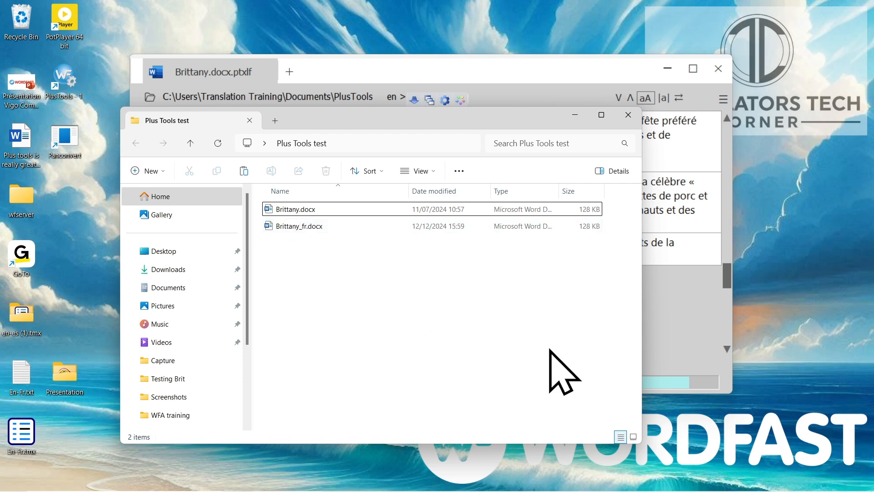
{"action": "left_click", "coordinate": [657, 355]}
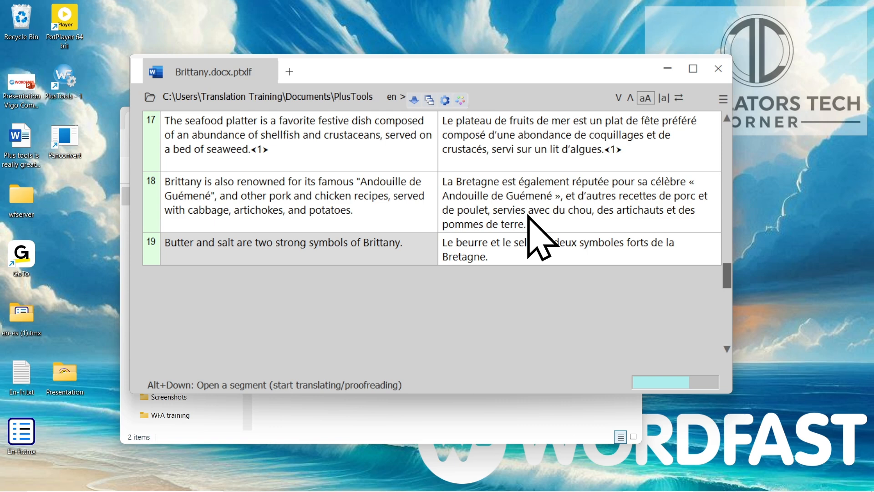
Turn off the no-hassle, instant, automatic setup in the CAT settings so the advanced options can be configured
{"action": "scroll", "coordinate": [528, 218], "scroll_direction": "up", "scroll_amount": 15}
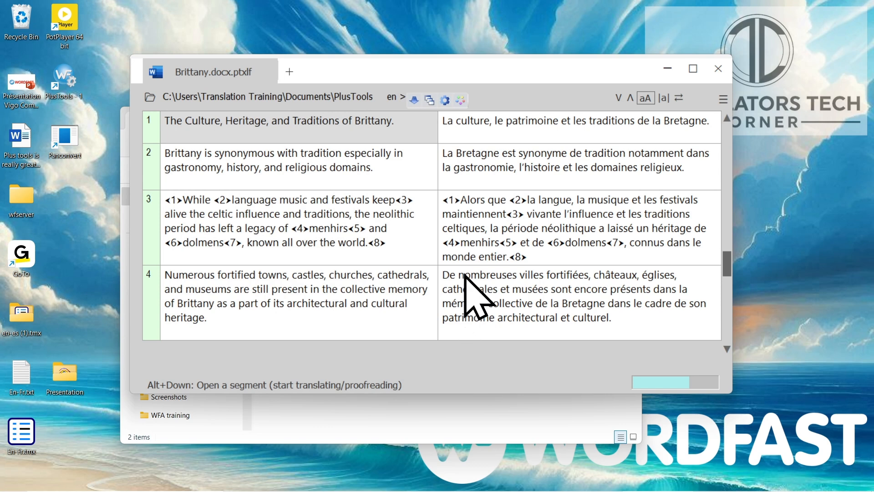
{"action": "left_click", "coordinate": [460, 100]}
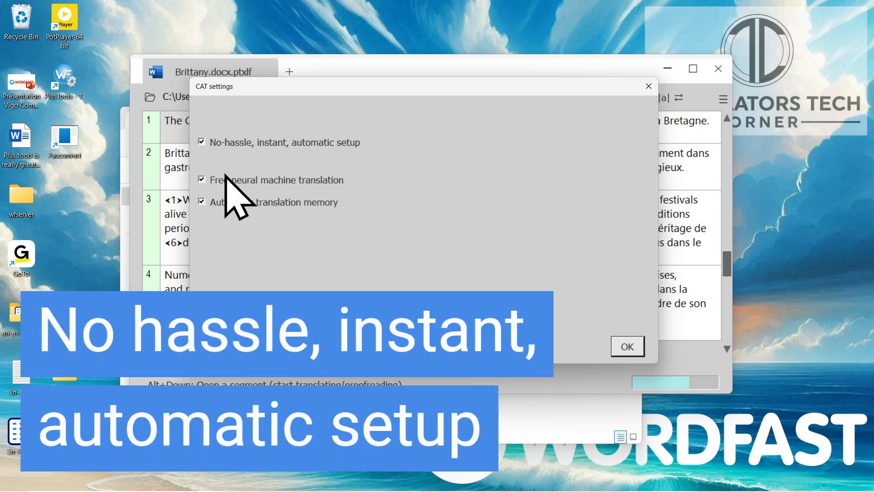
{"action": "mouse_move", "coordinate": [202, 142]}
{"action": "mouse_move", "coordinate": [255, 178]}
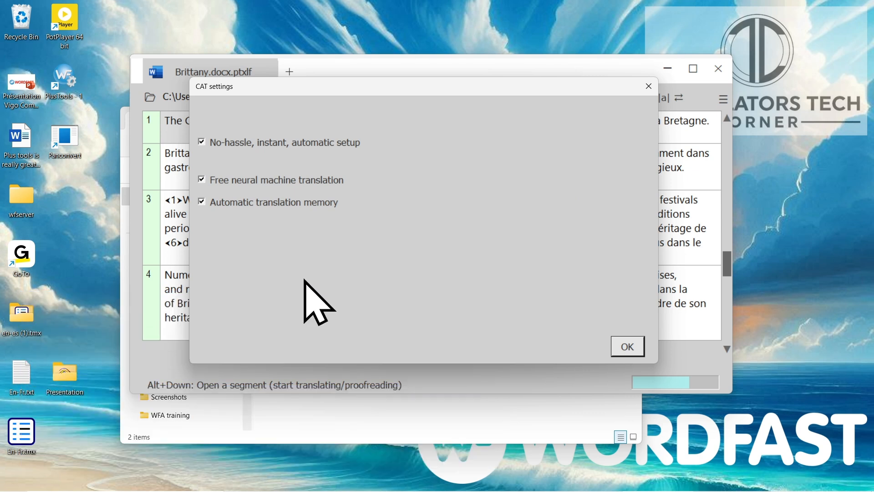
{"action": "left_click", "coordinate": [202, 142]}
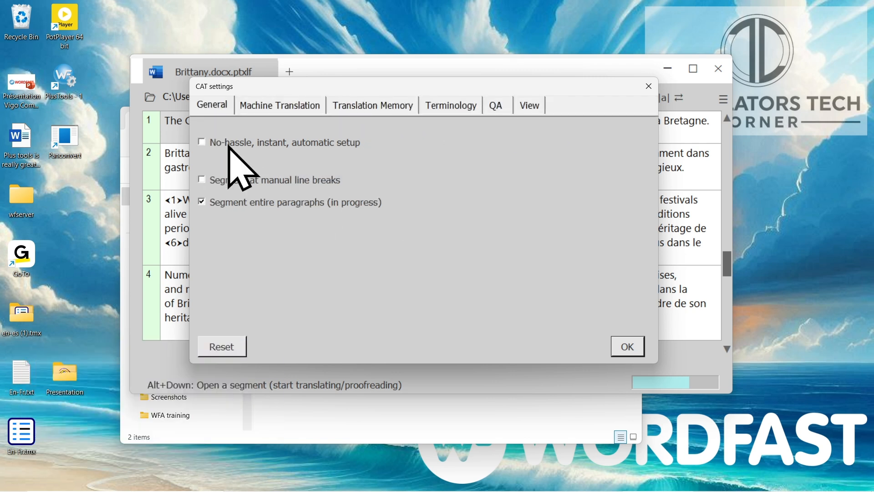
Look through the machine translation, translation memory, terminology, QA and view options in the CAT settings
{"action": "left_click", "coordinate": [258, 105]}
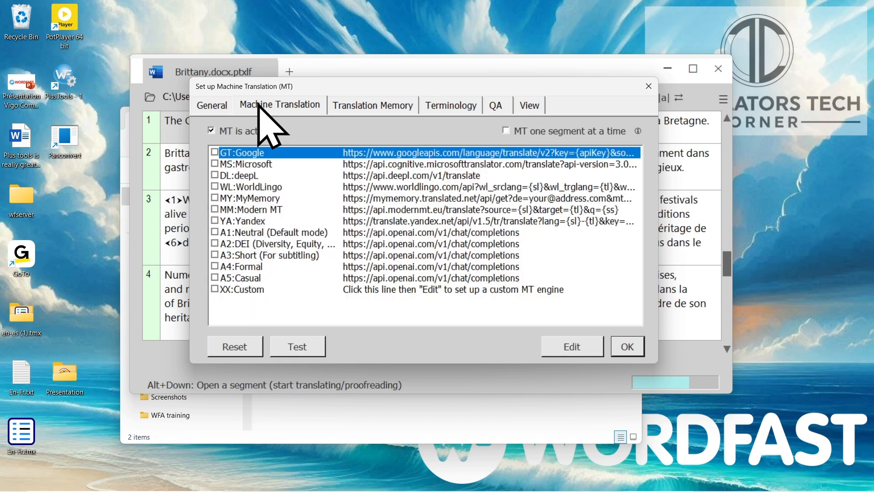
{"action": "left_click", "coordinate": [375, 106]}
{"action": "left_click", "coordinate": [456, 106]}
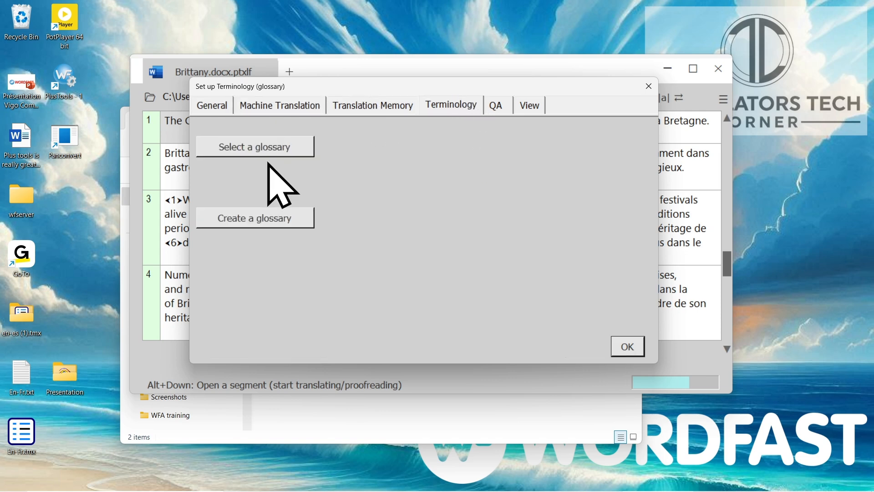
{"action": "left_click", "coordinate": [496, 108]}
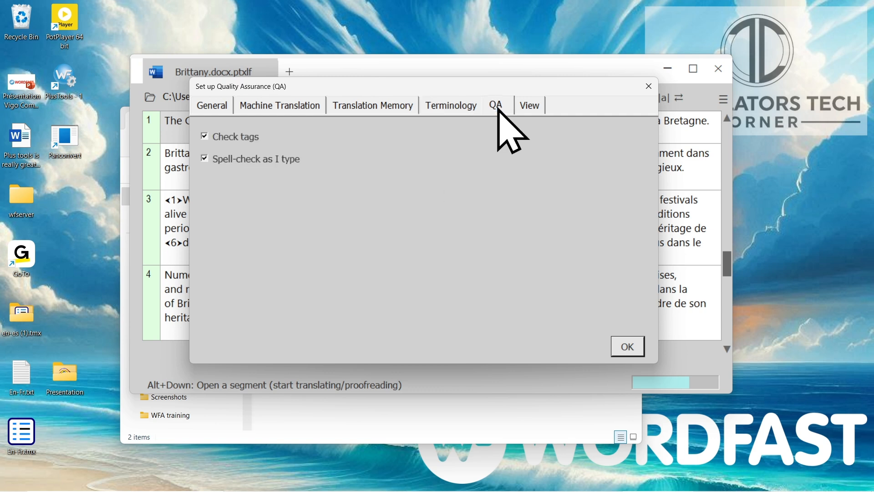
{"action": "left_click", "coordinate": [527, 108]}
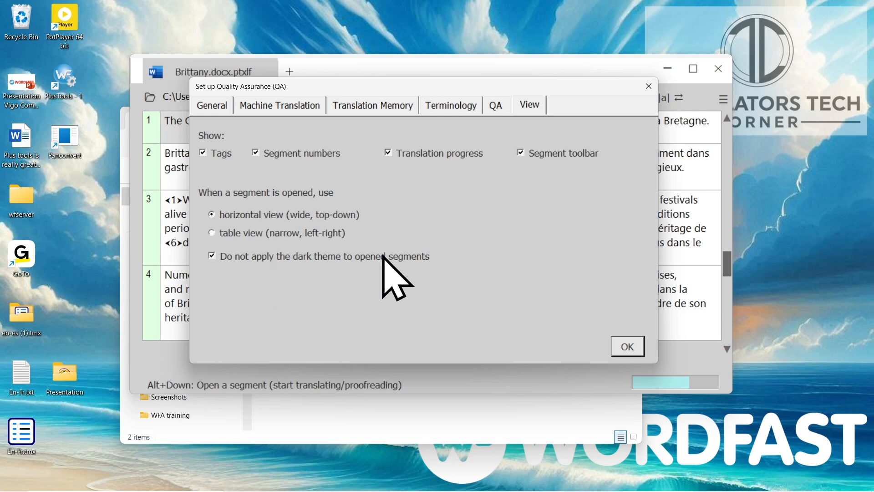
Activate the Modern MT machine translation engine, inspect its setup including the API key field, and accept the CAT settings
{"action": "left_click", "coordinate": [274, 104]}
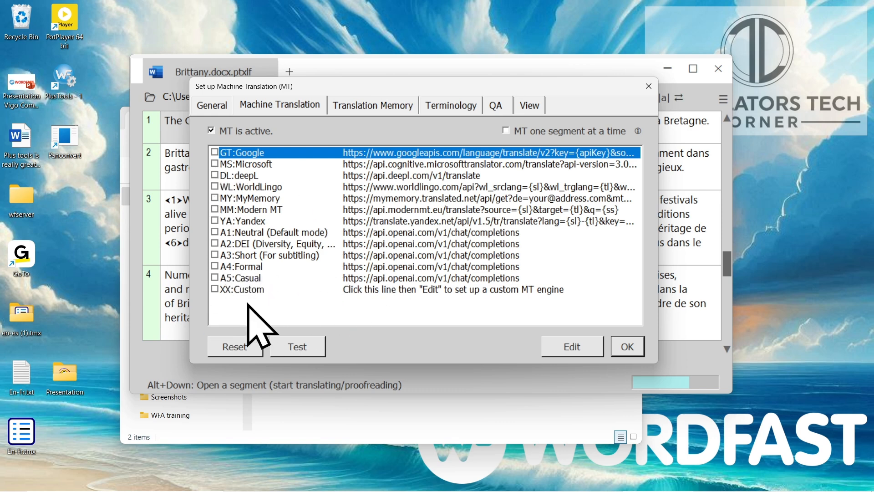
{"action": "left_click", "coordinate": [215, 209]}
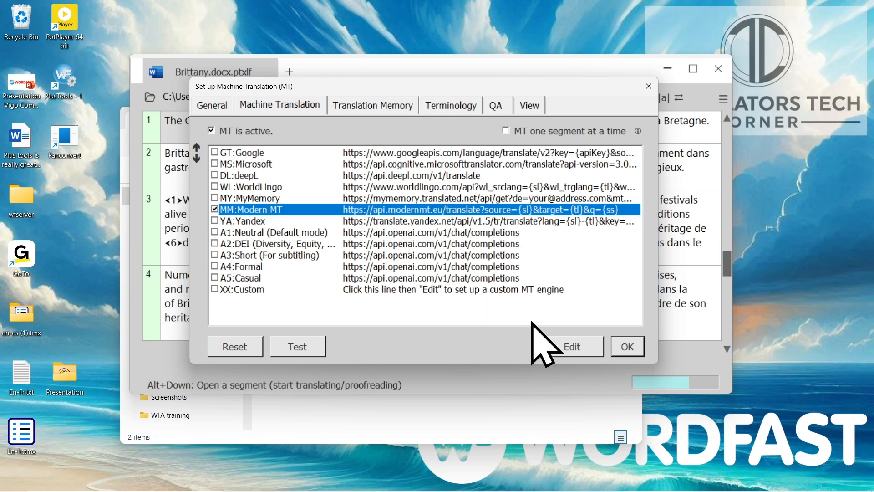
{"action": "left_click", "coordinate": [574, 348]}
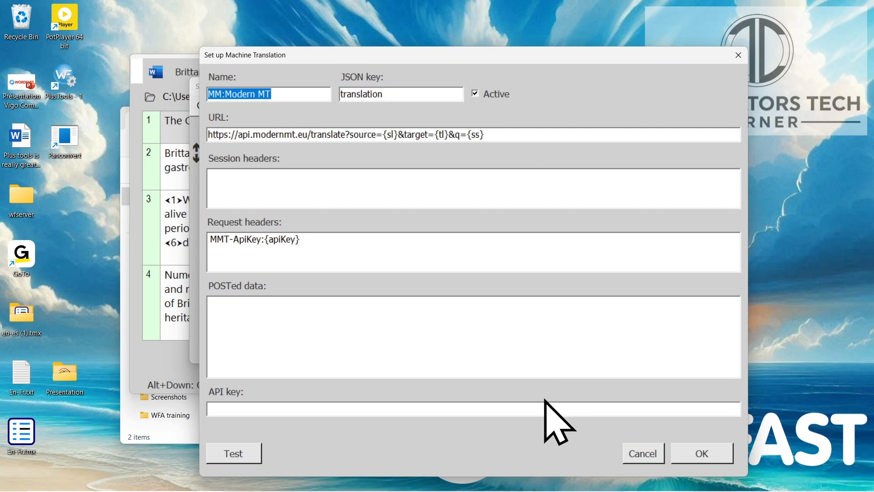
{"action": "left_click", "coordinate": [516, 412]}
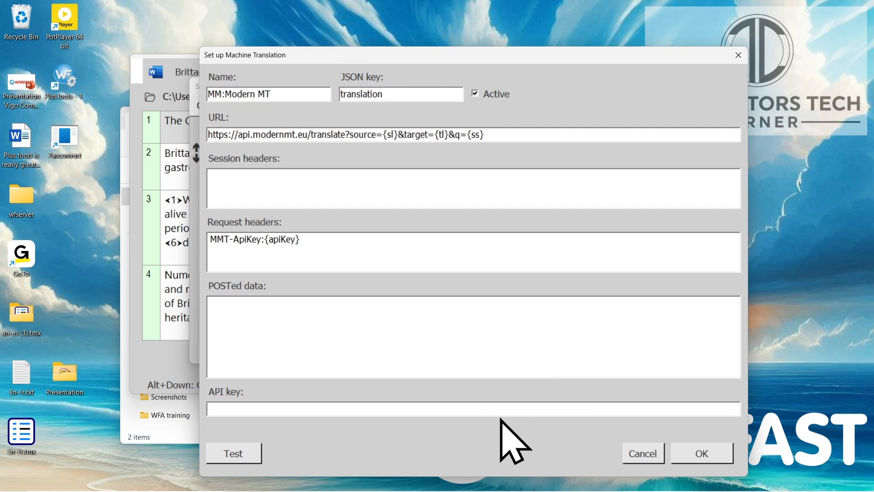
{"action": "left_click", "coordinate": [738, 55]}
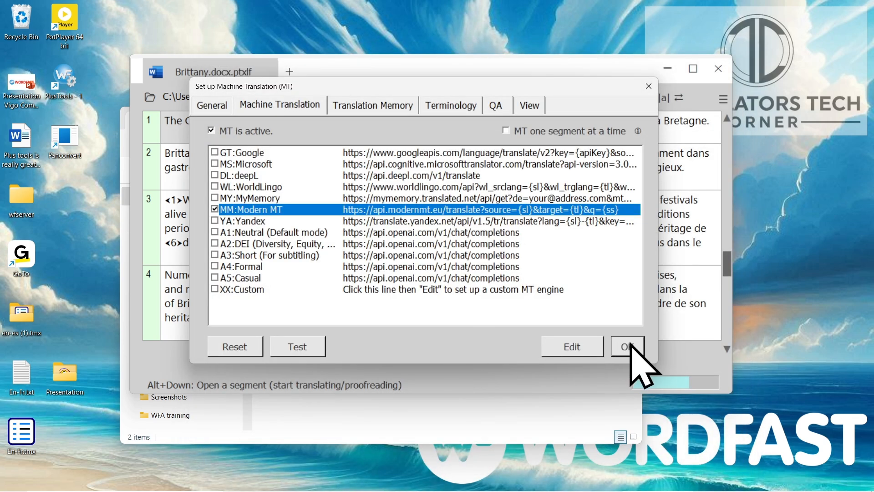
{"action": "left_click", "coordinate": [628, 347]}
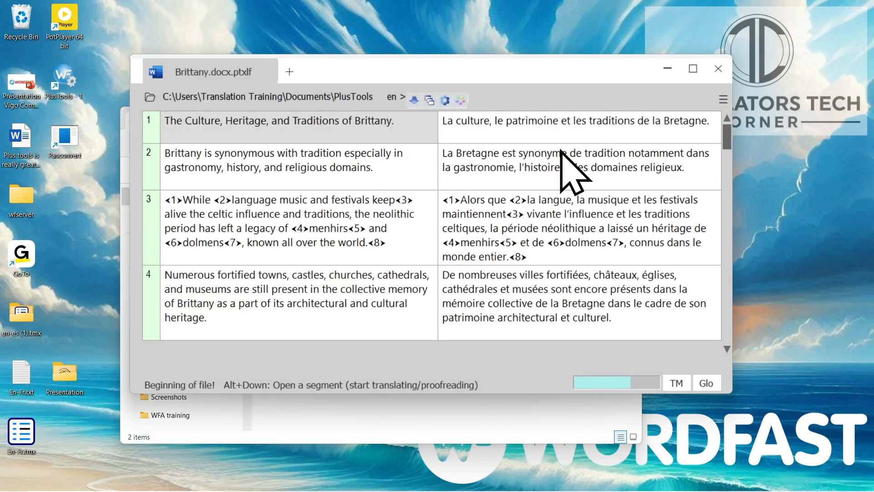
Switch PlusTools to the dark theme in the general settings and leave the settings dialog
{"action": "left_click", "coordinate": [723, 99]}
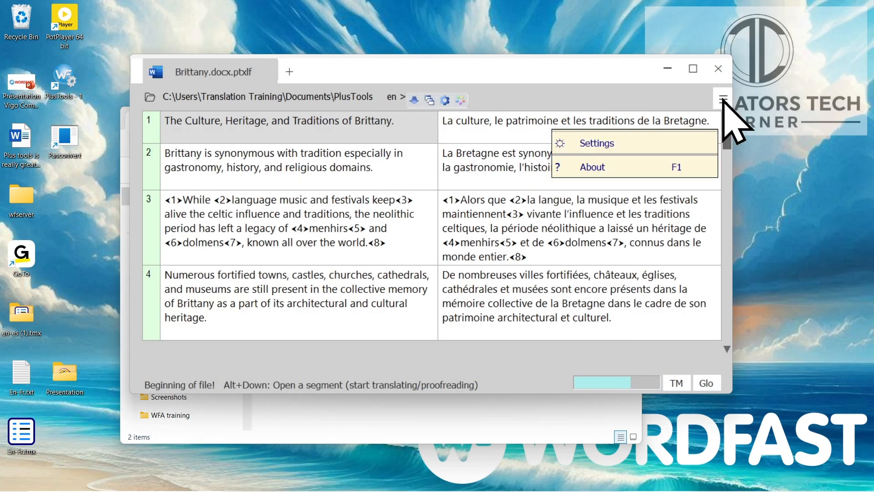
{"action": "left_click", "coordinate": [658, 142]}
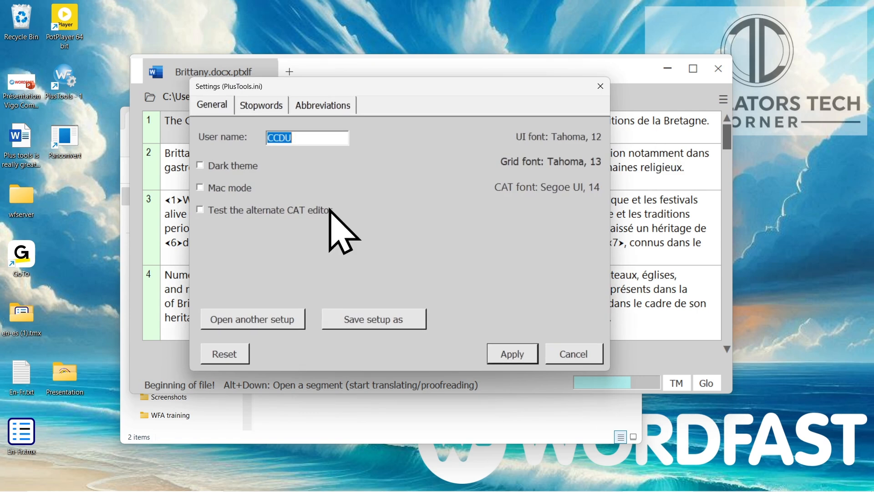
{"action": "left_click", "coordinate": [201, 168]}
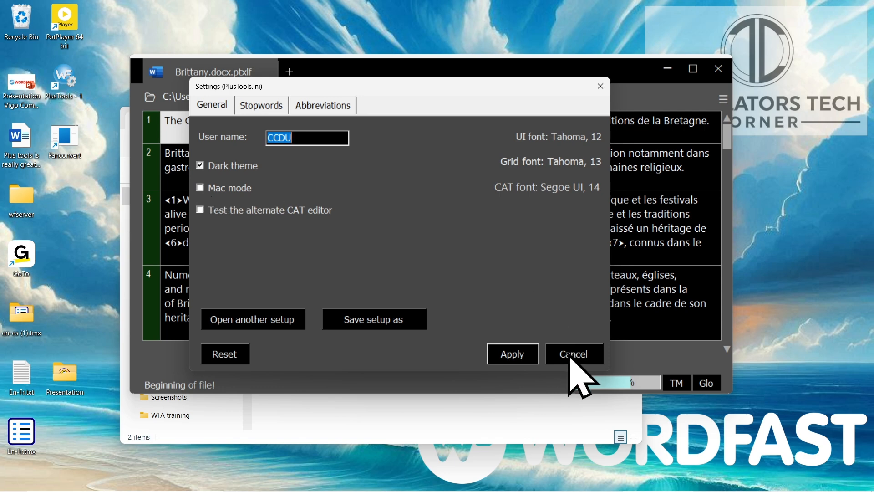
{"action": "left_click", "coordinate": [568, 357]}
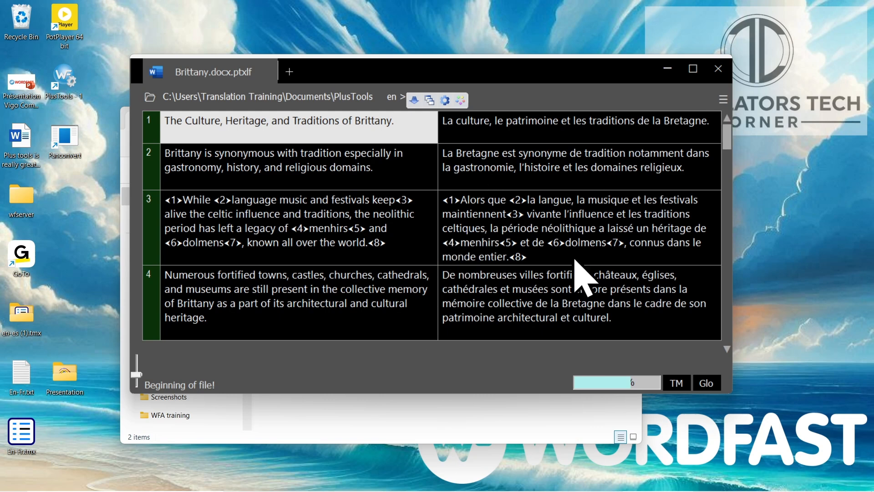
View the translation memory match for segment 1 in the Translation Memory Companion and close the companion window
{"action": "left_click", "coordinate": [678, 385]}
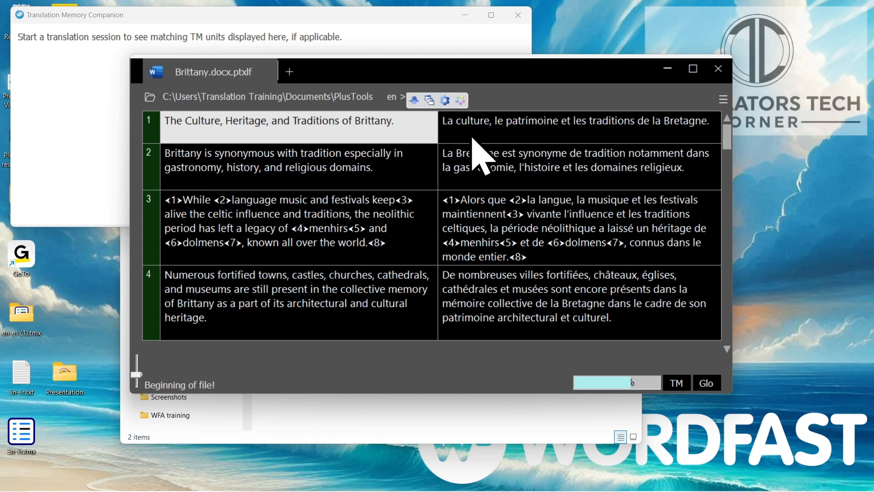
{"action": "left_click", "coordinate": [487, 125]}
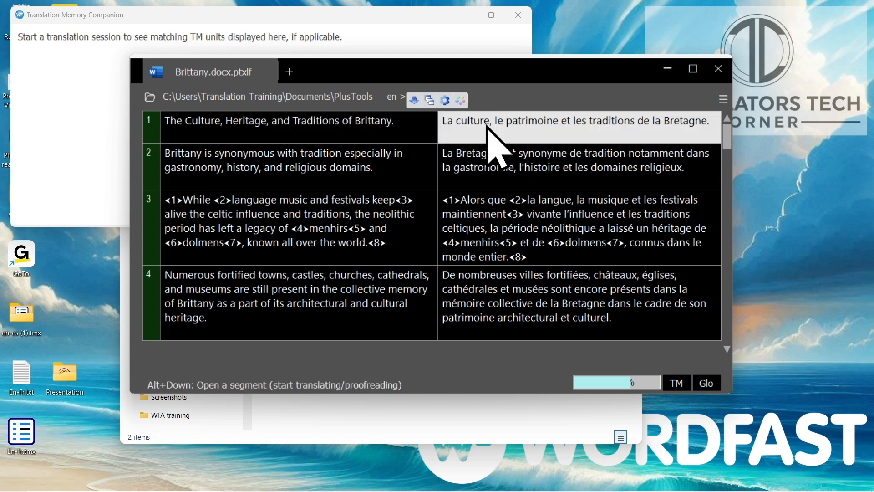
{"action": "key", "text": "alt+Down"}
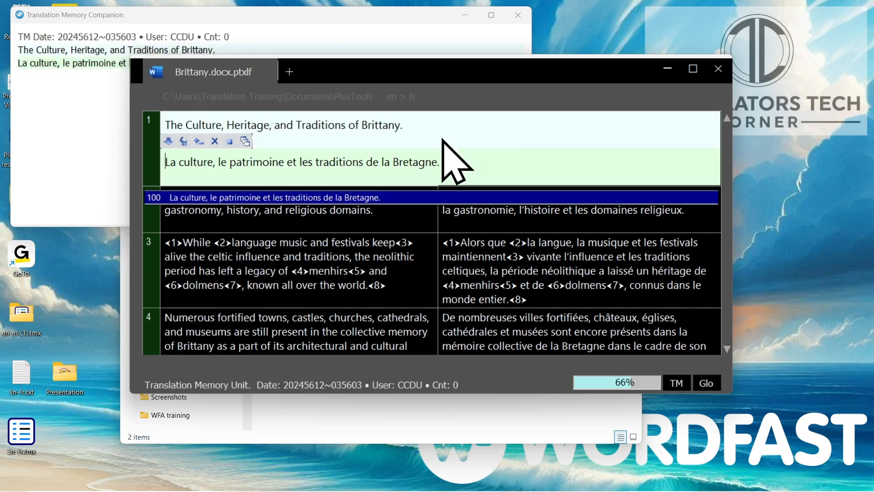
{"action": "left_click", "coordinate": [55, 141]}
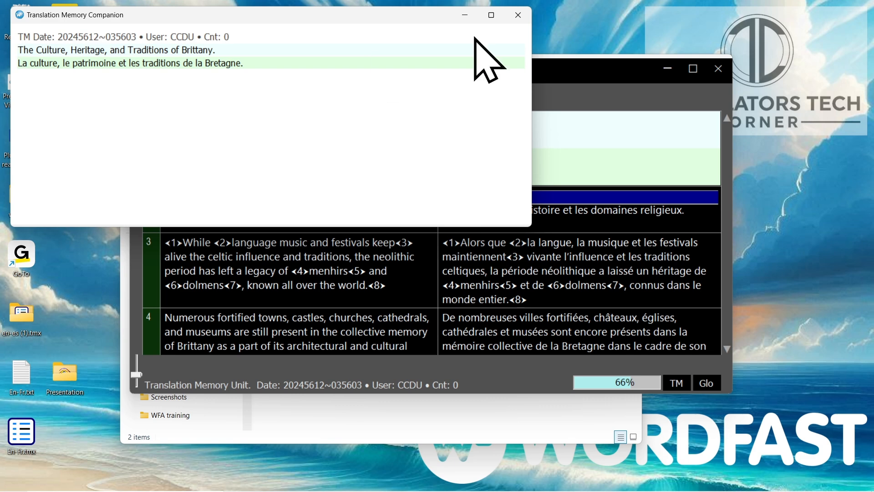
{"action": "left_click", "coordinate": [518, 15]}
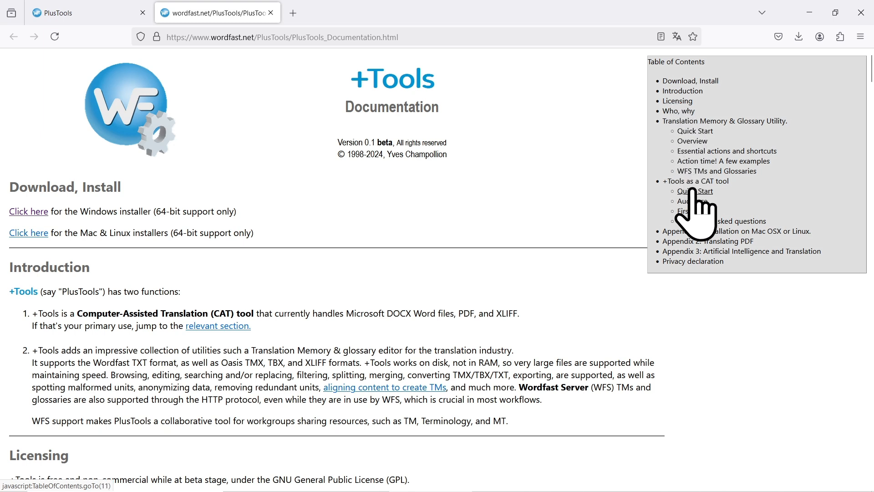
In the browser's +Tools documentation, read through Appendix 1 on installing PlusTools on Mac OSX or Linux
{"action": "left_click", "coordinate": [757, 233]}
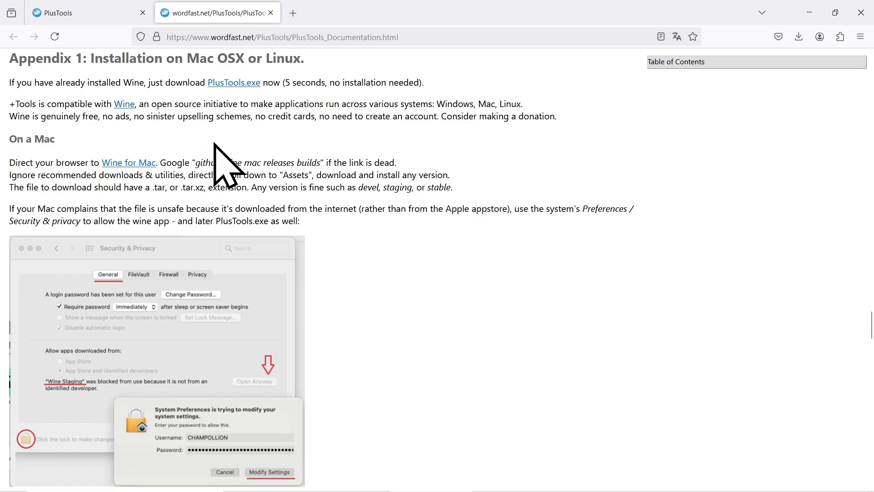
{"action": "scroll", "coordinate": [214, 142], "scroll_direction": "up", "scroll_amount": 1}
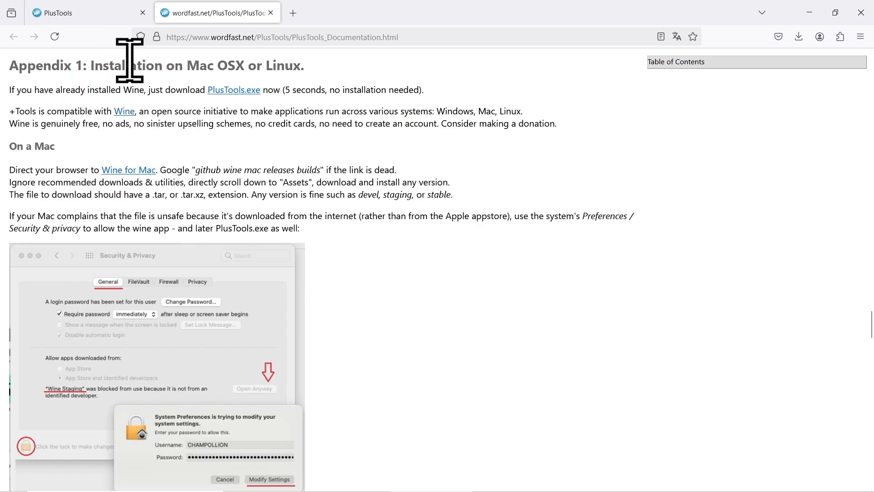
{"action": "scroll", "coordinate": [97, 300], "scroll_direction": "down", "scroll_amount": 8}
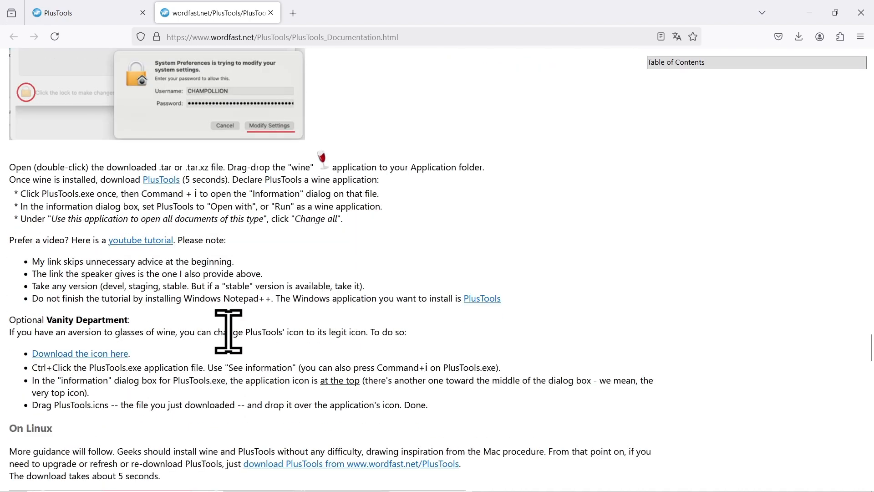
{"action": "scroll", "coordinate": [229, 330], "scroll_direction": "up", "scroll_amount": 8}
{"action": "scroll", "coordinate": [228, 330], "scroll_direction": "down", "scroll_amount": 8}
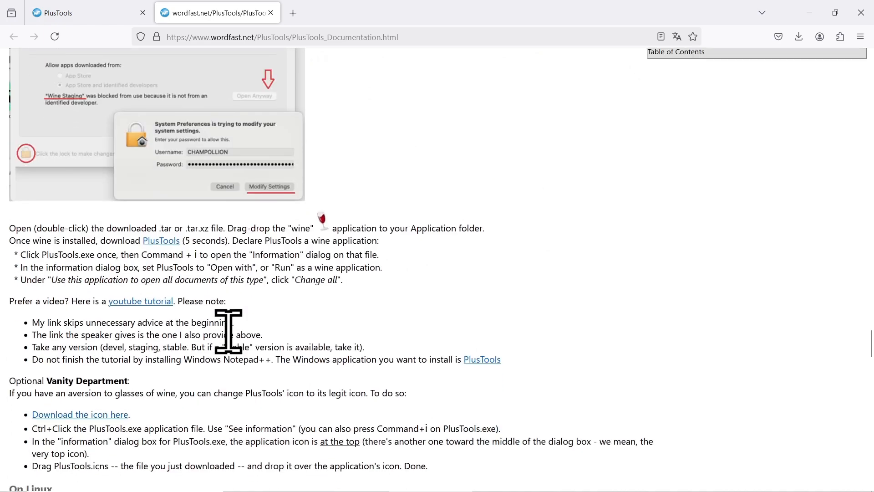
{"action": "scroll", "coordinate": [228, 330], "scroll_direction": "down", "scroll_amount": 8}
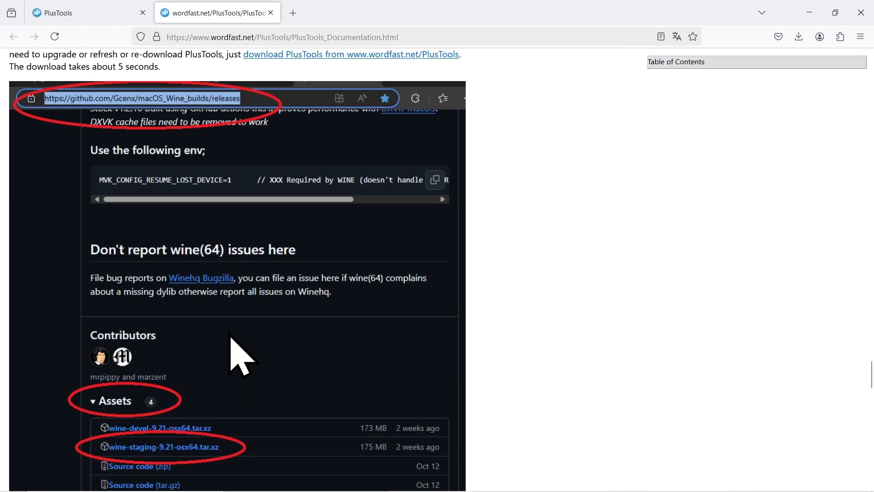
{"action": "scroll", "coordinate": [519, 327], "scroll_direction": "up", "scroll_amount": 8}
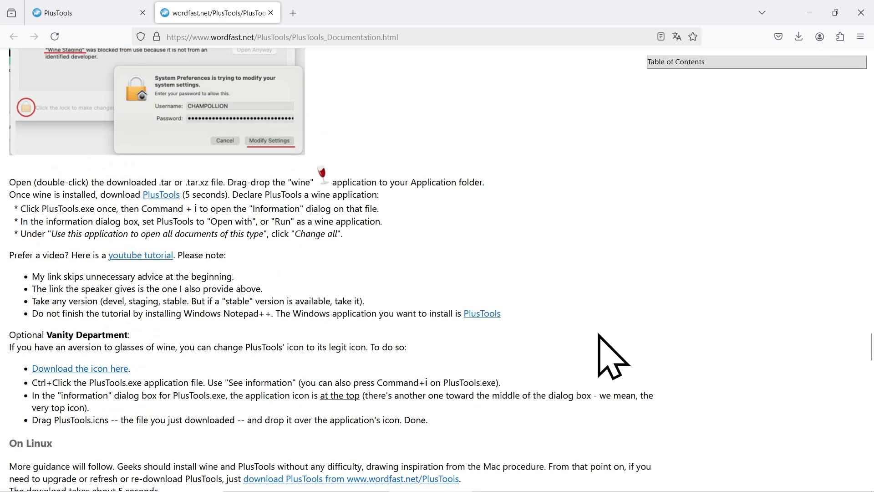
{"action": "scroll", "coordinate": [599, 335], "scroll_direction": "up", "scroll_amount": 8}
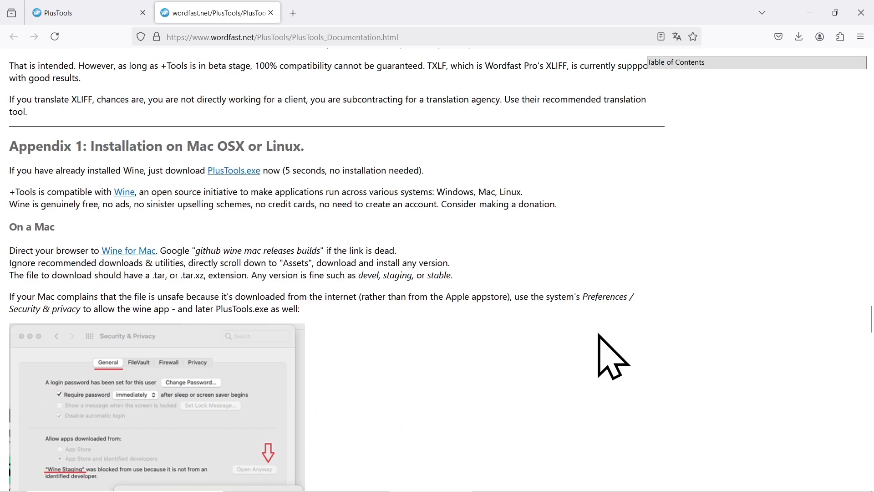